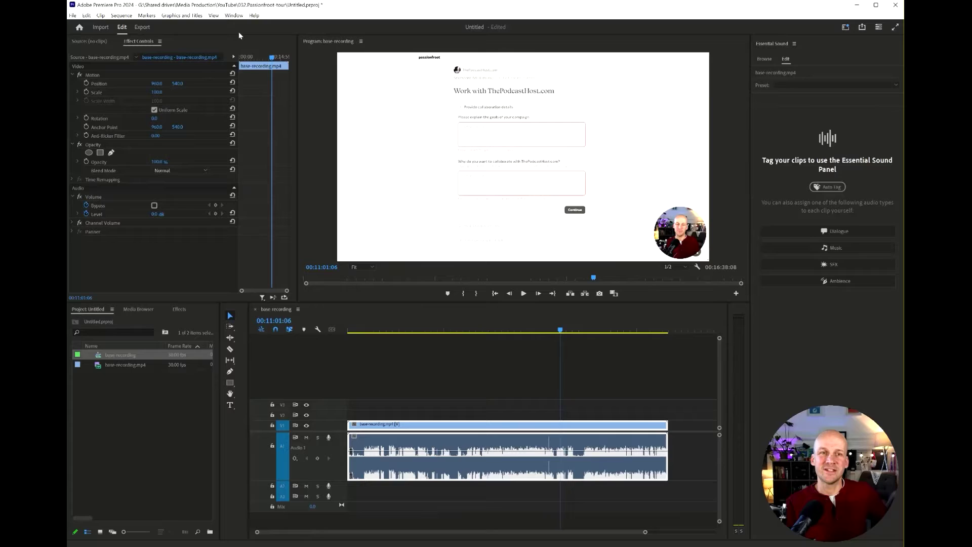
Step: Open the Text panel from the Window menu, enlarge it, and scroll to the transcript's top
click(234, 17)
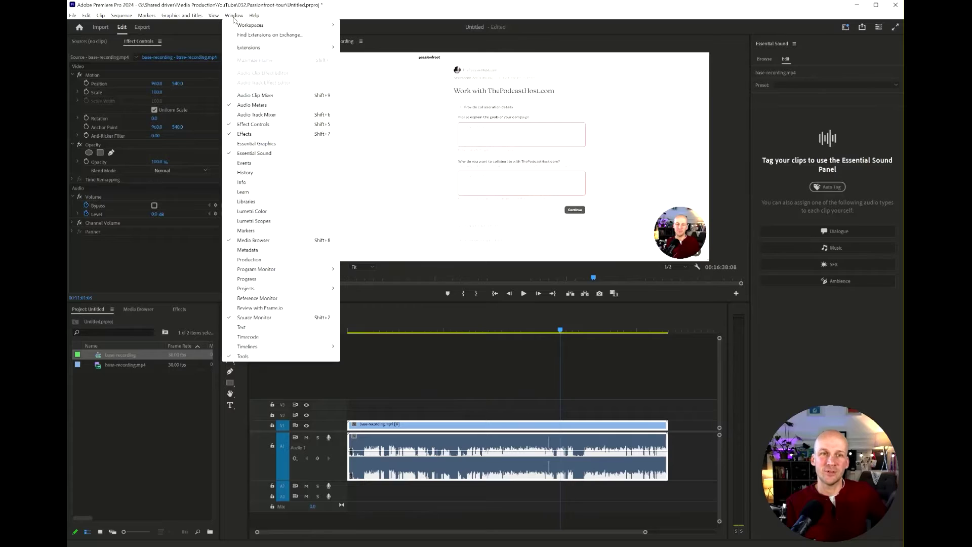
click(242, 327)
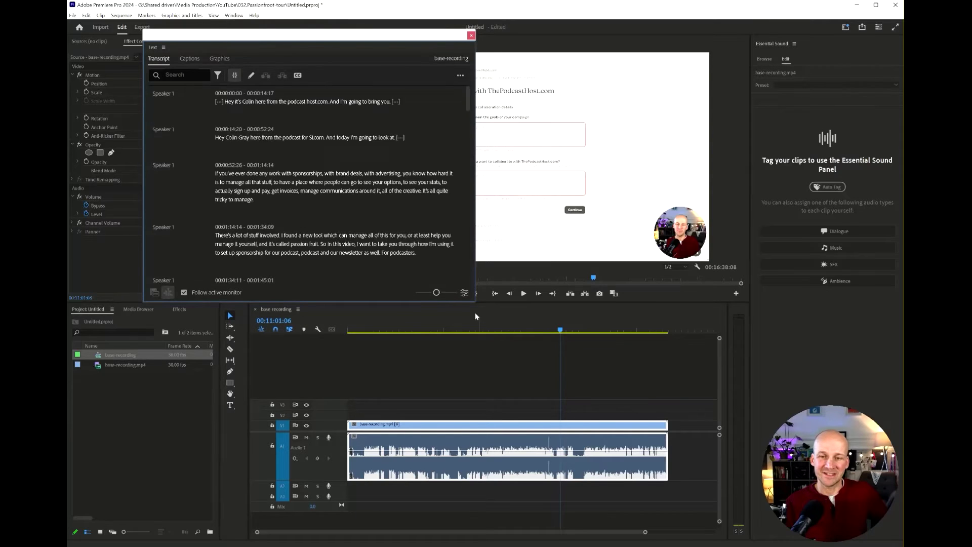
drag(475, 301, 656, 389)
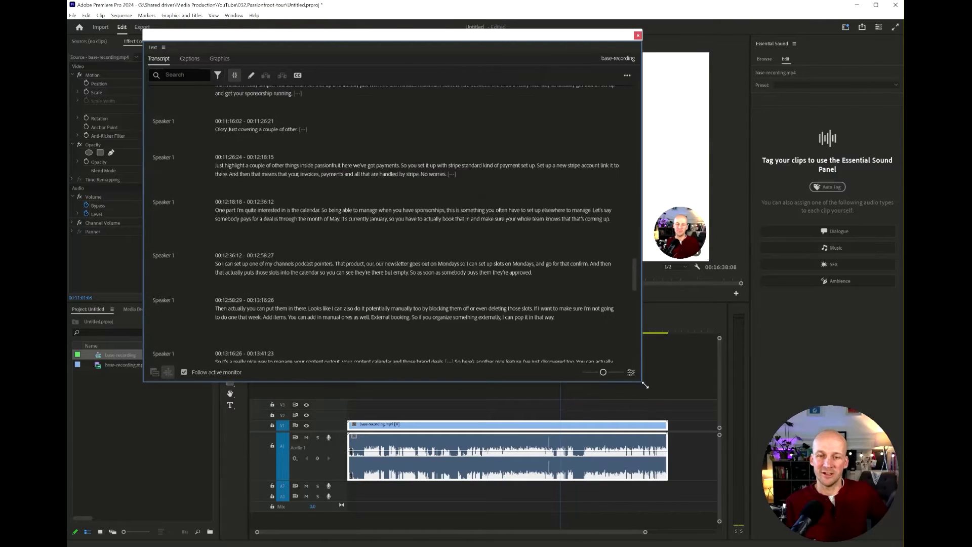
scroll(446, 246, down, 10)
scroll(348, 186, up, 2)
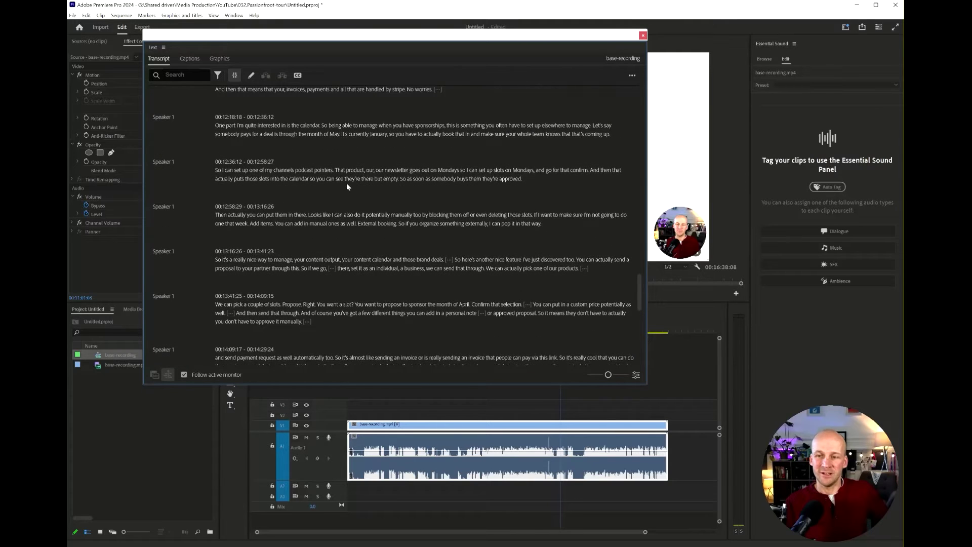
drag(641, 289, 644, 84)
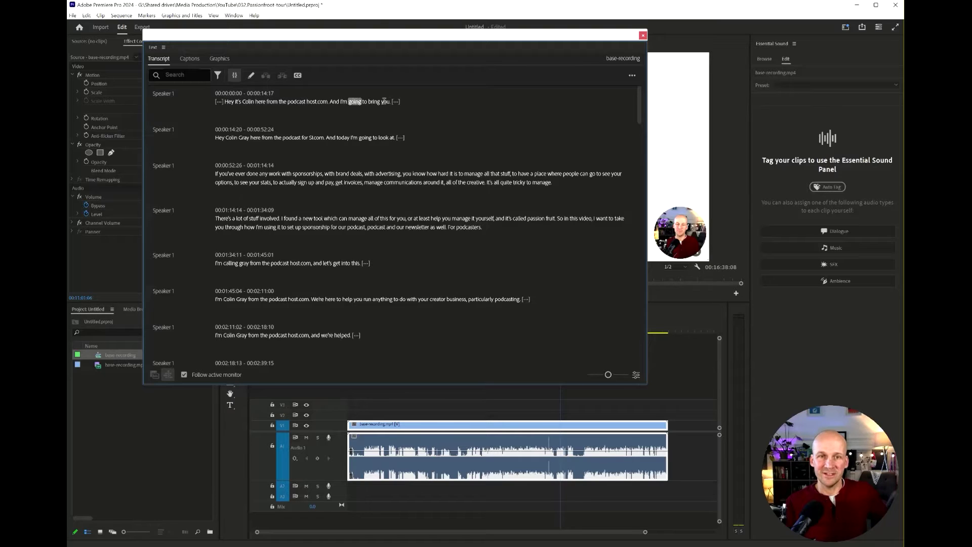
Step: Preview the pause markers after the first, second and fifth transcript passages
mouse_move(397, 101)
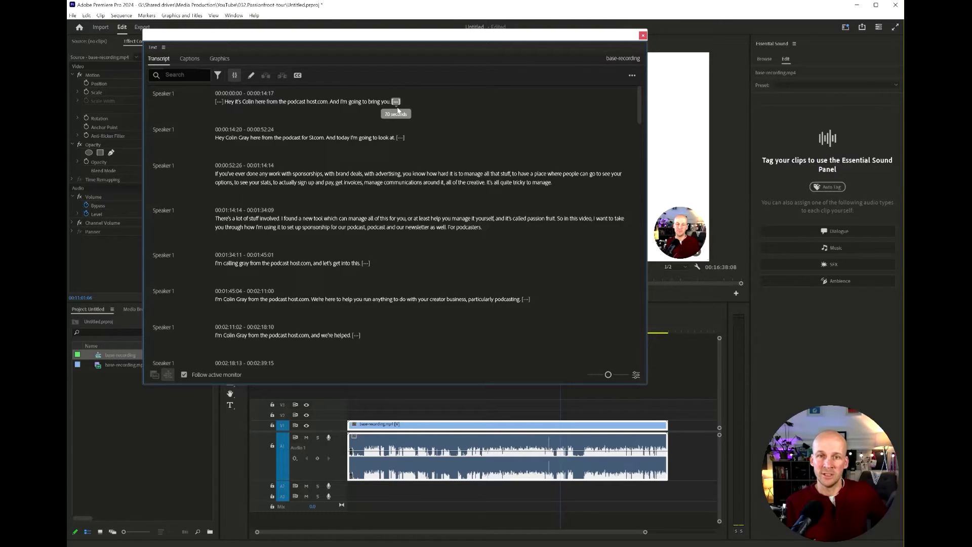
mouse_move(401, 138)
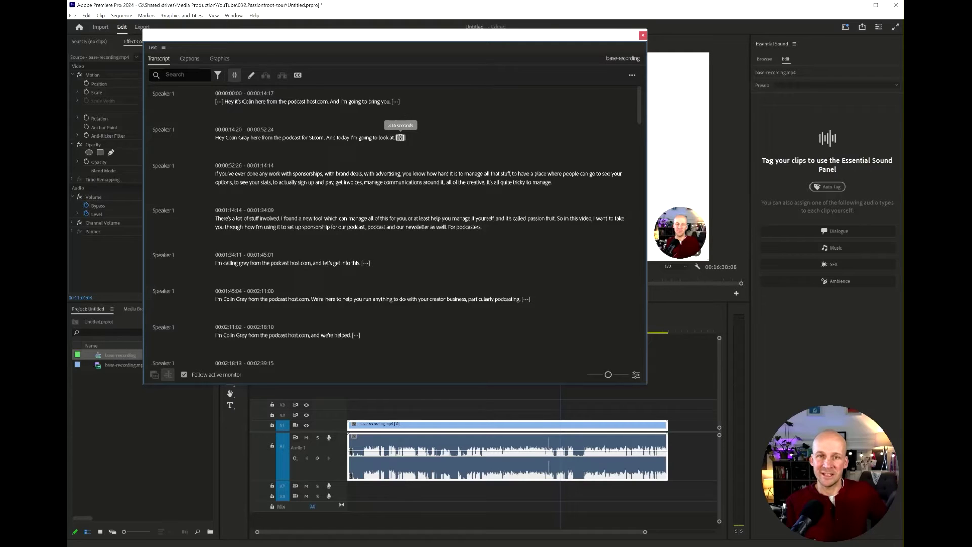
click(400, 138)
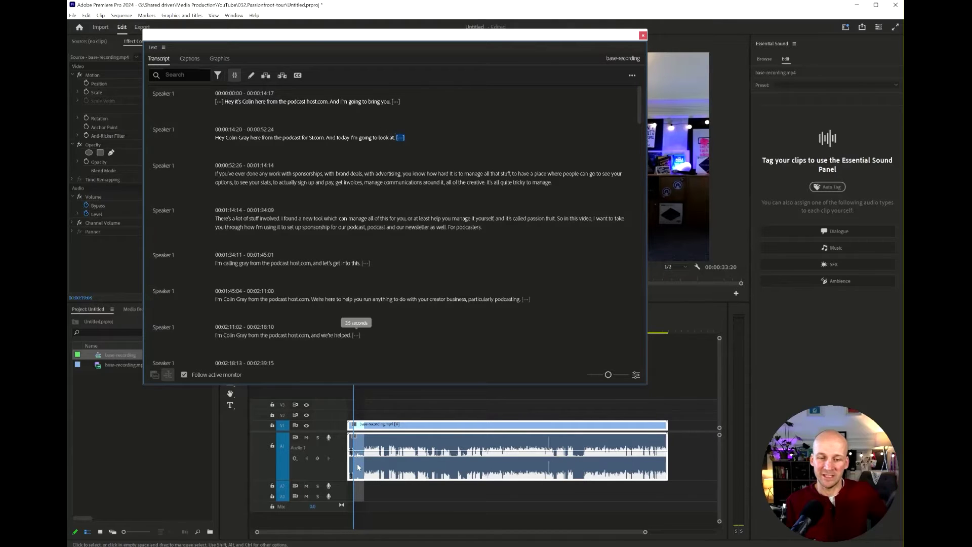
click(393, 137)
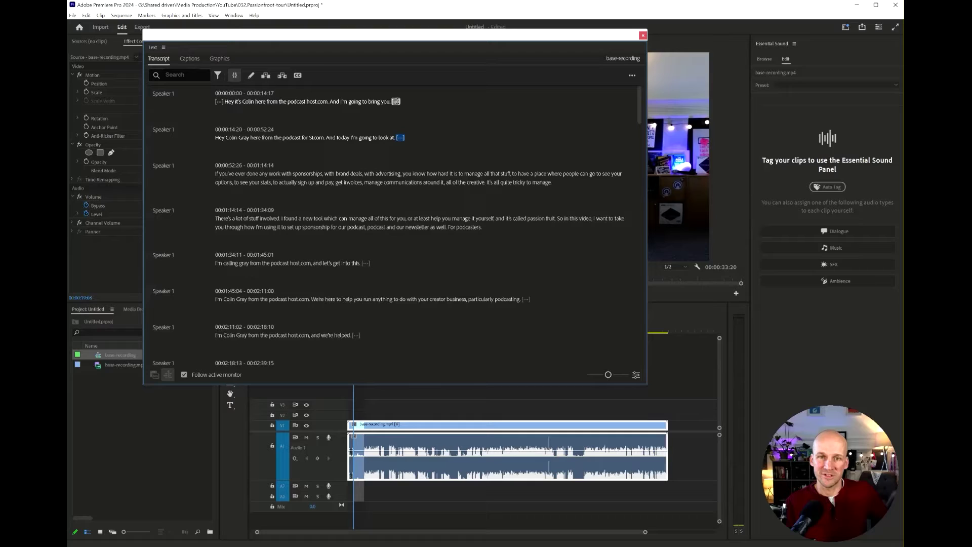
click(396, 101)
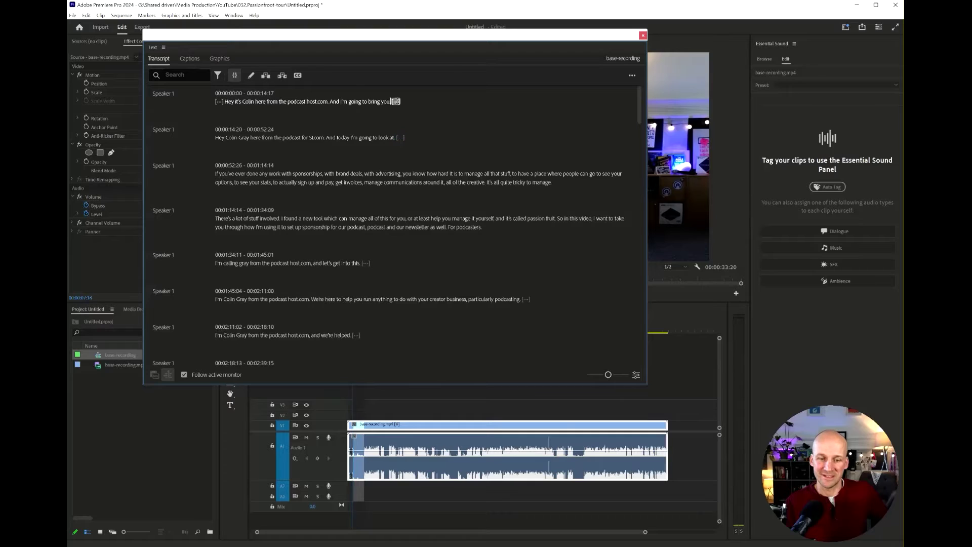
click(400, 138)
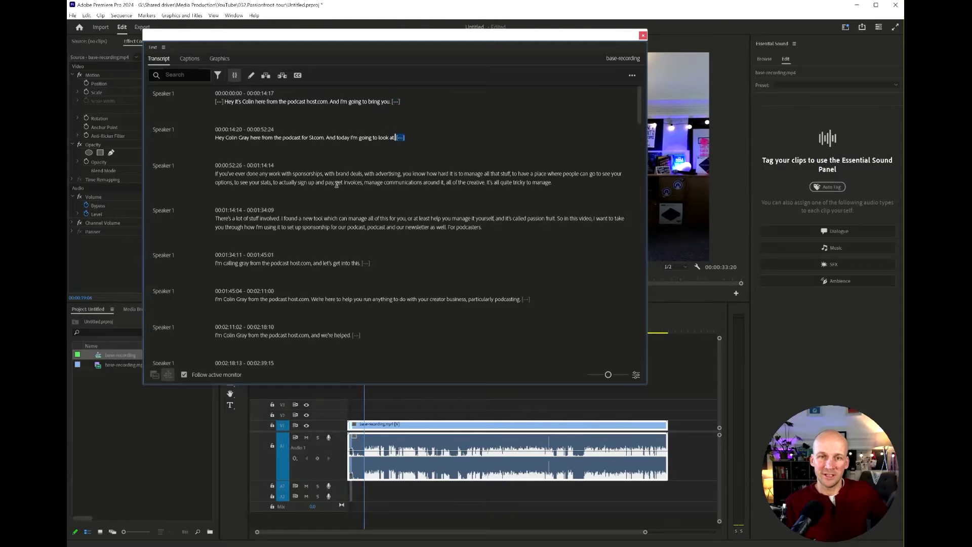
click(368, 267)
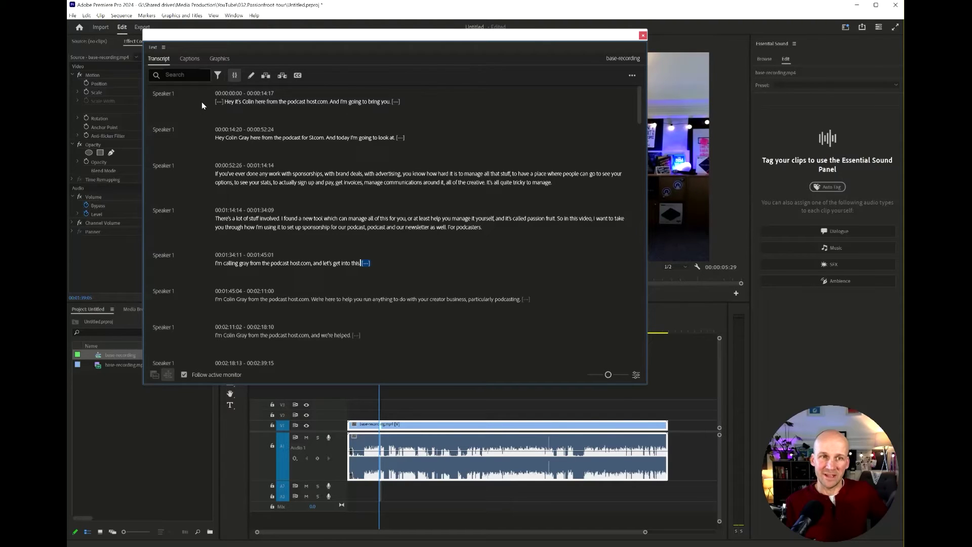
Step: Filter the transcript to Pauses and extract all found pauses with Delete all
click(217, 76)
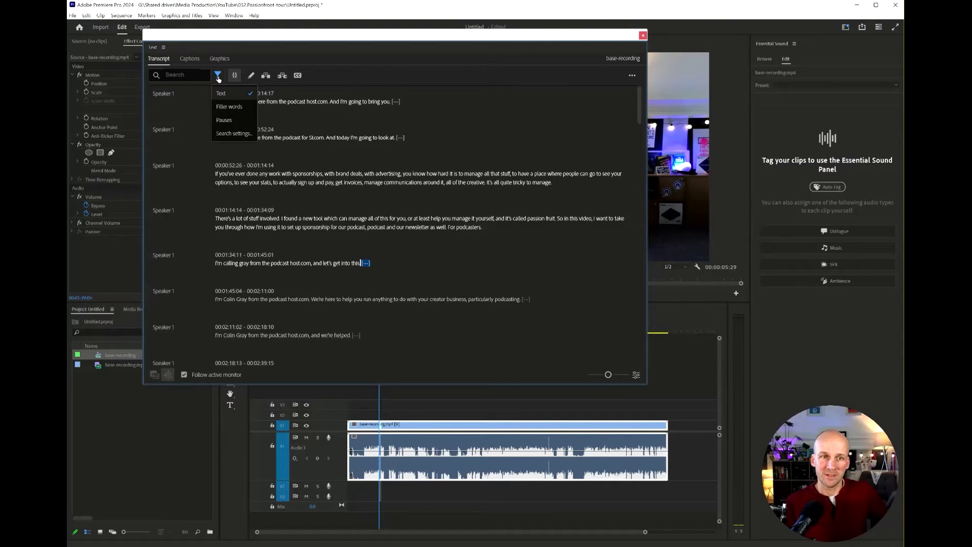
click(229, 121)
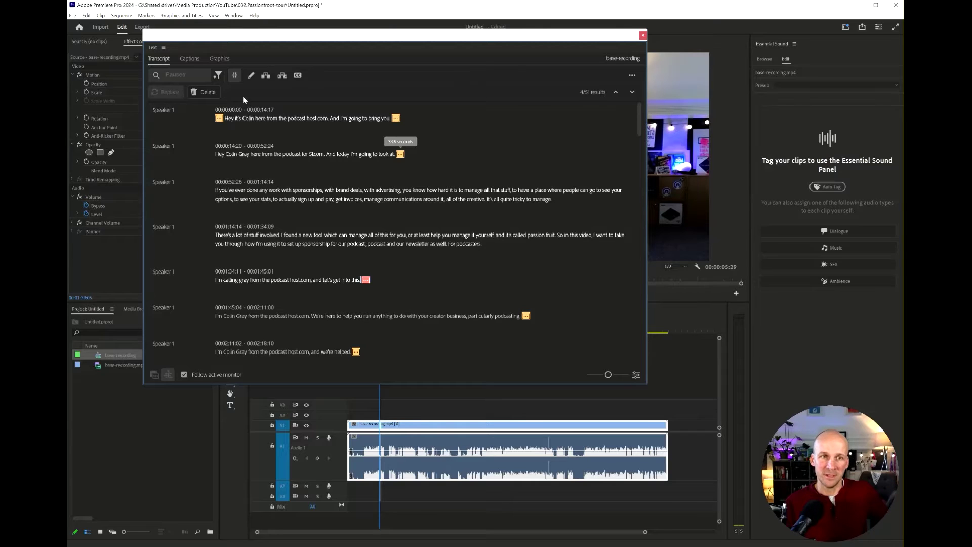
click(203, 93)
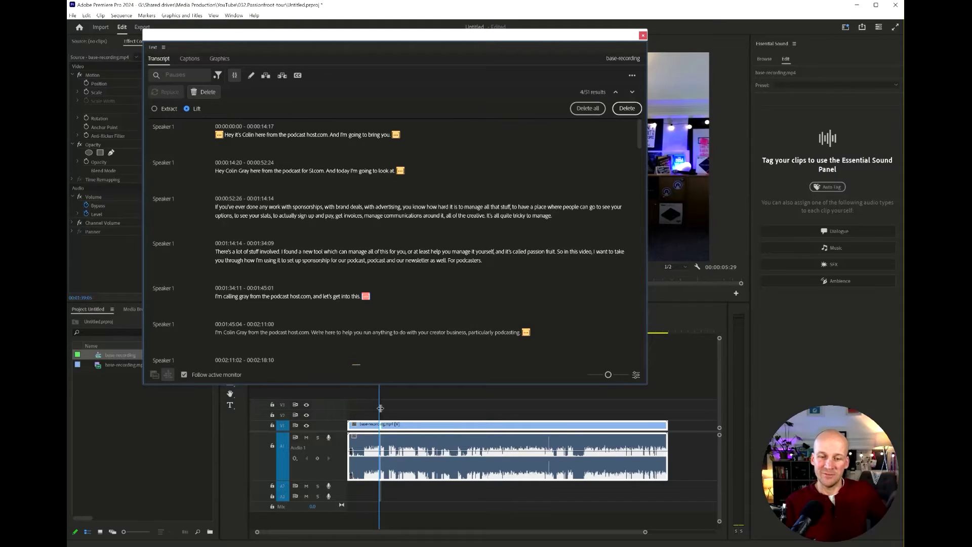
click(155, 109)
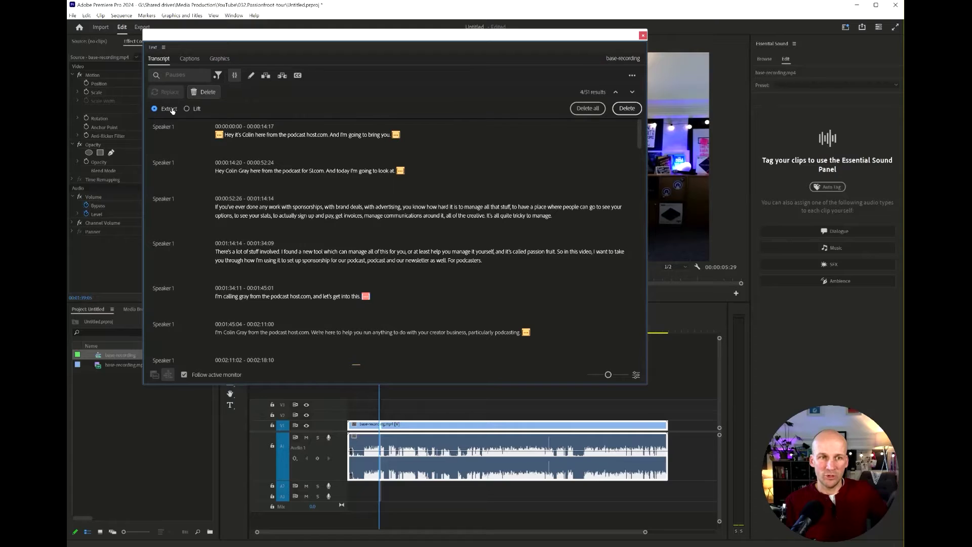
click(587, 108)
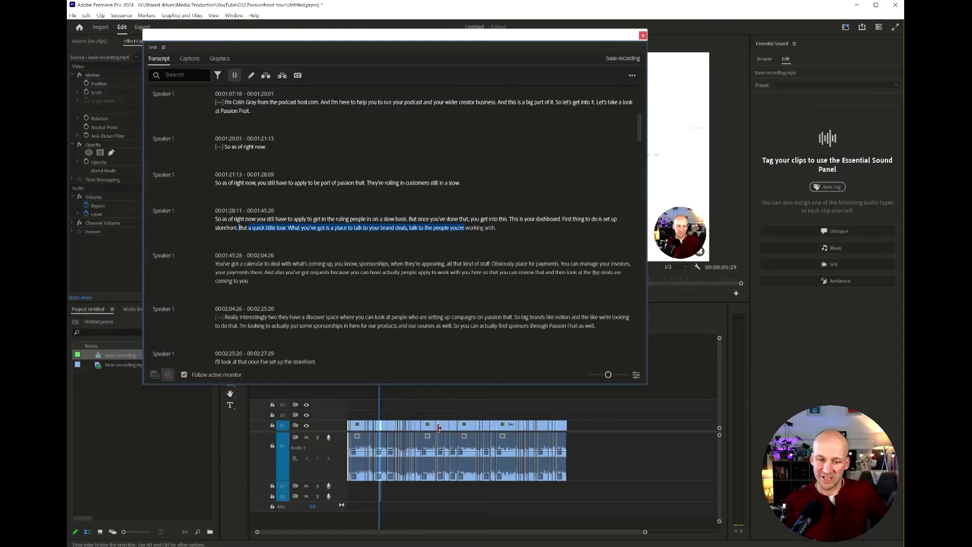
Step: Undo the extraction, then filter the transcript to Pauses and delete all of them
key(ctrl+z)
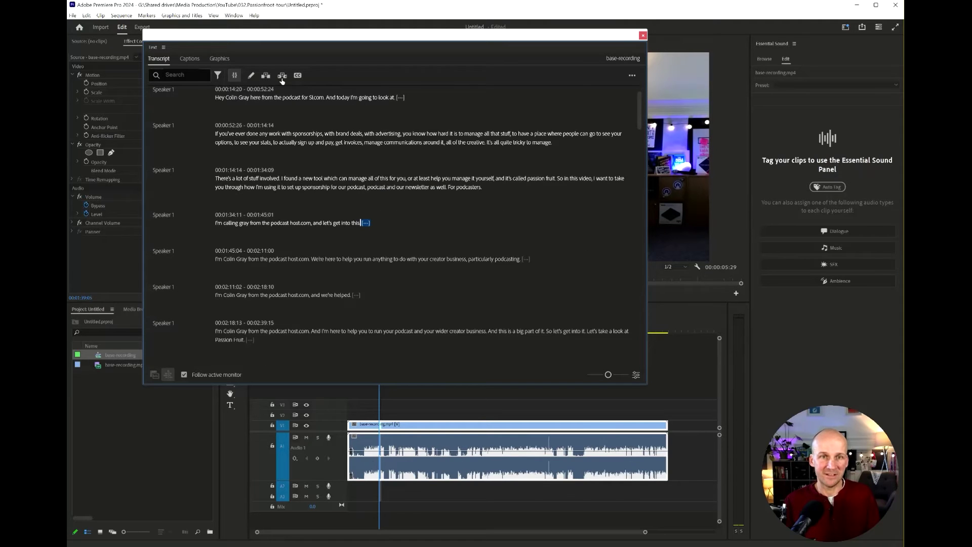
click(219, 76)
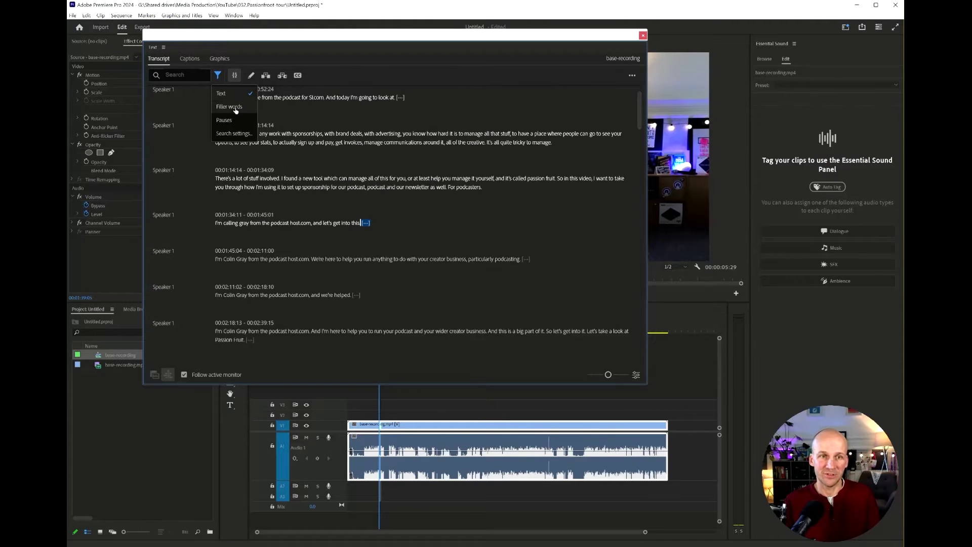
click(230, 105)
click(201, 92)
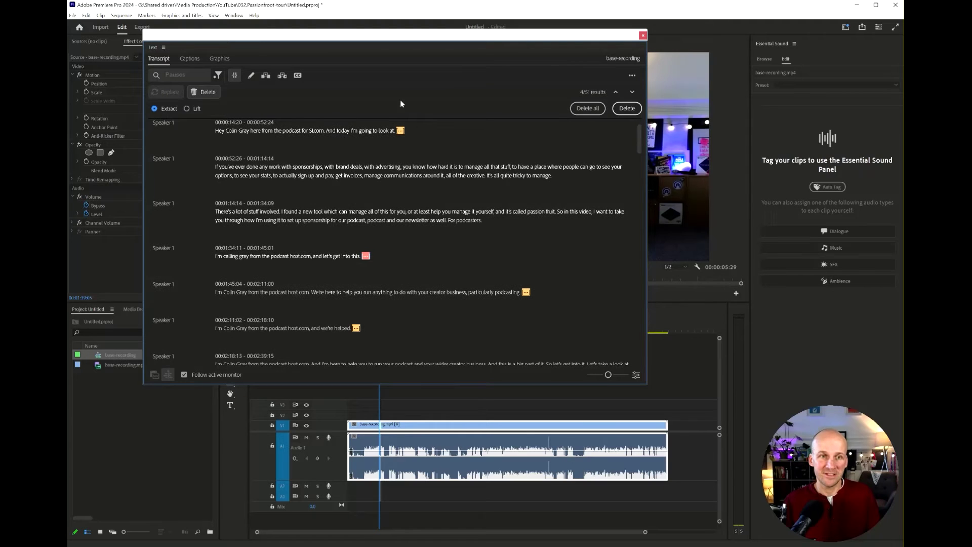
click(574, 110)
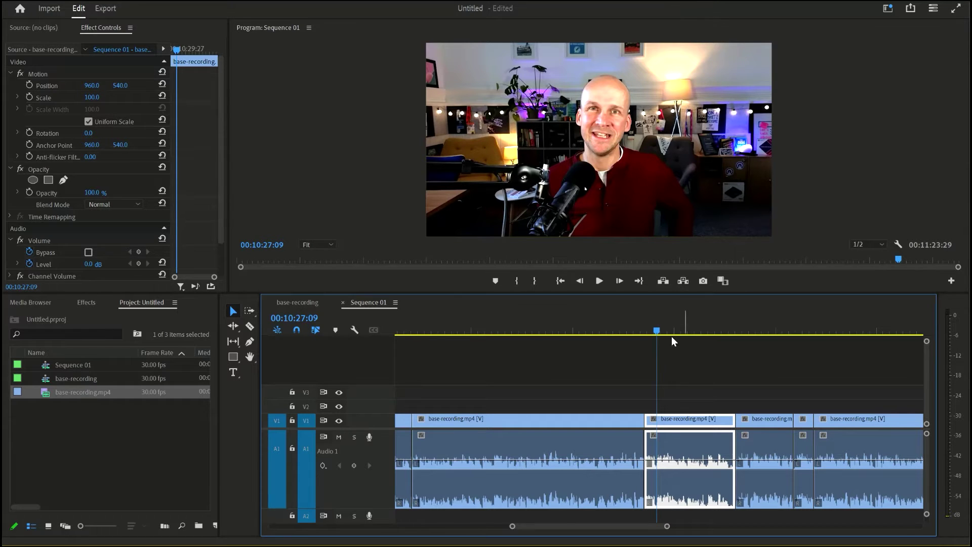
drag(656, 332, 636, 348)
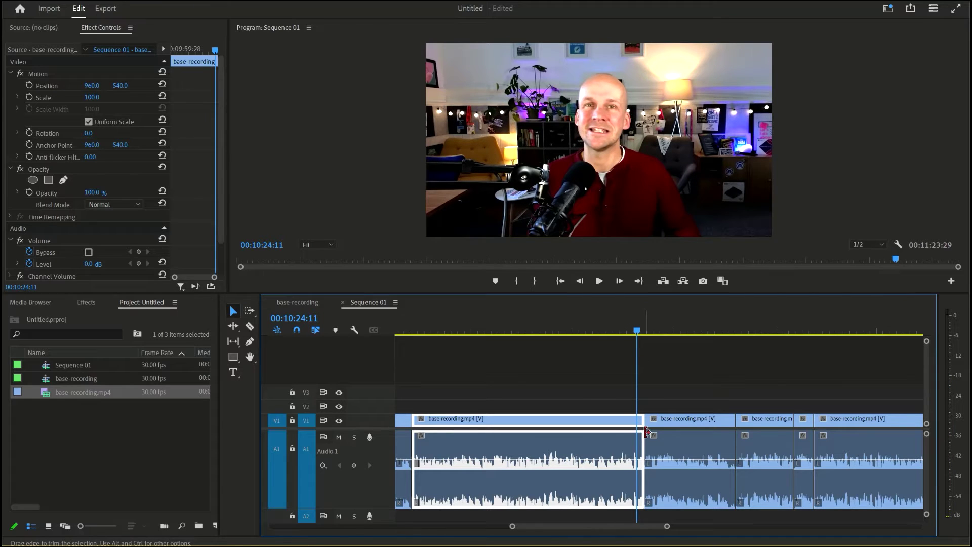
key(space)
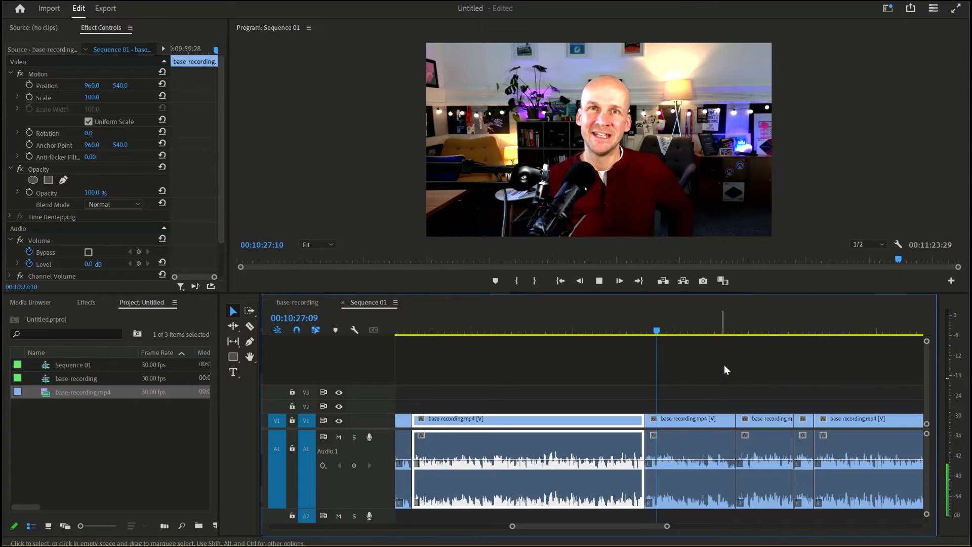
click(732, 331)
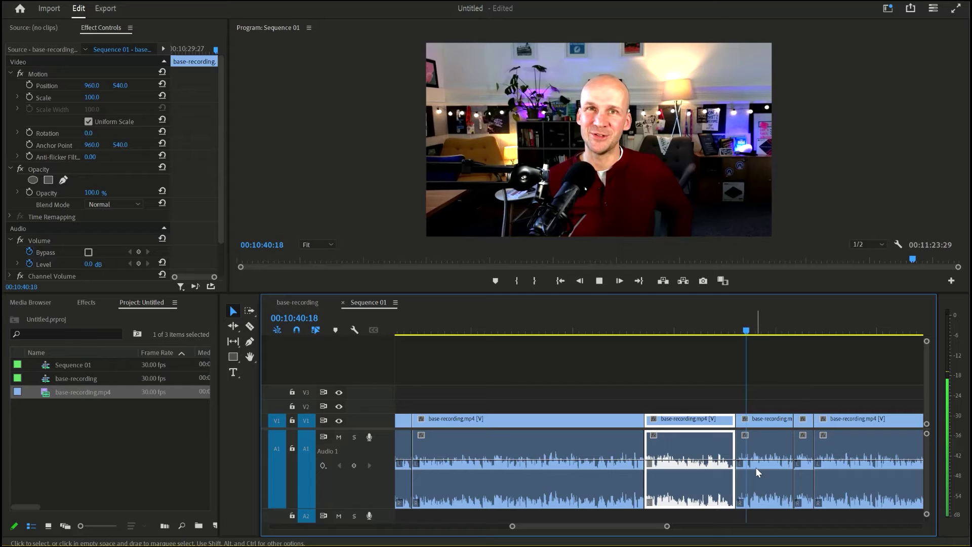
click(757, 441)
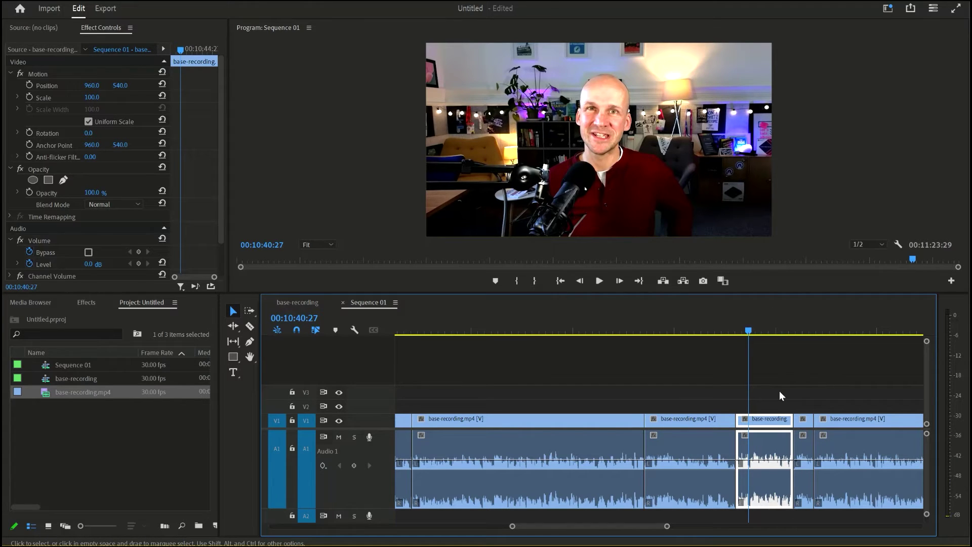
click(785, 330)
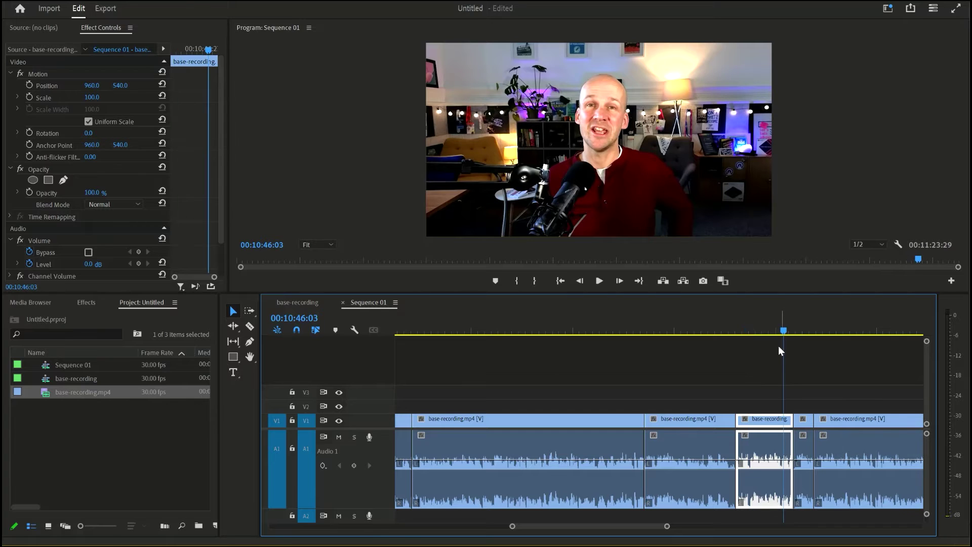
key(space)
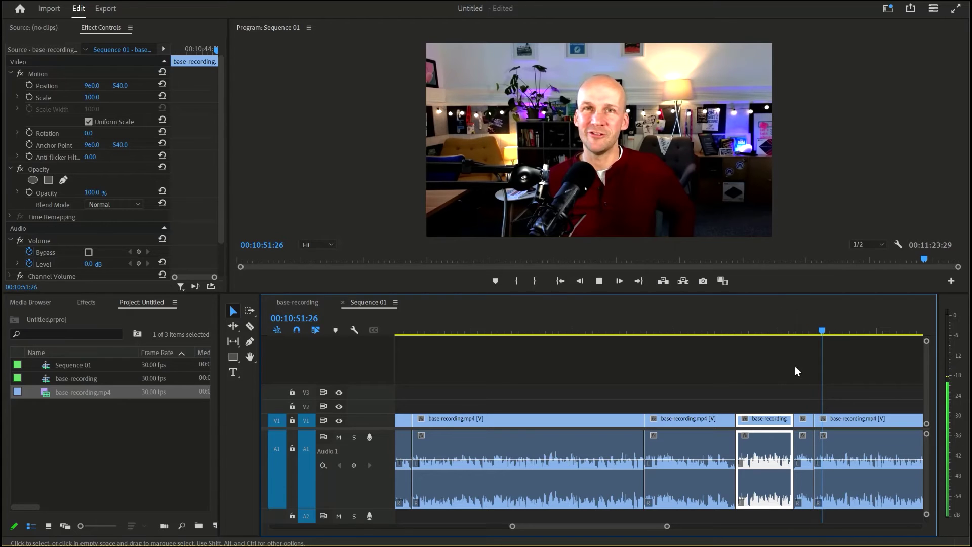
key(space)
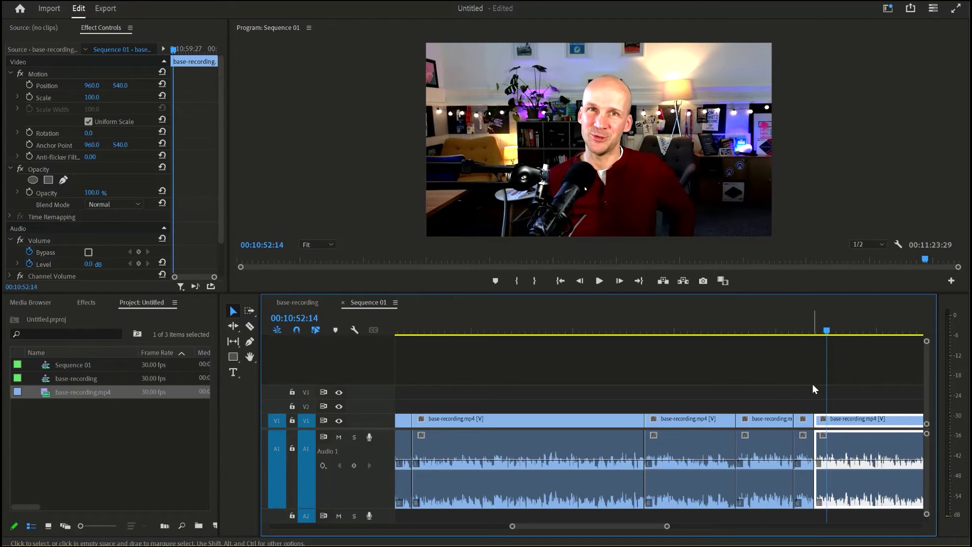
drag(694, 394, 803, 448)
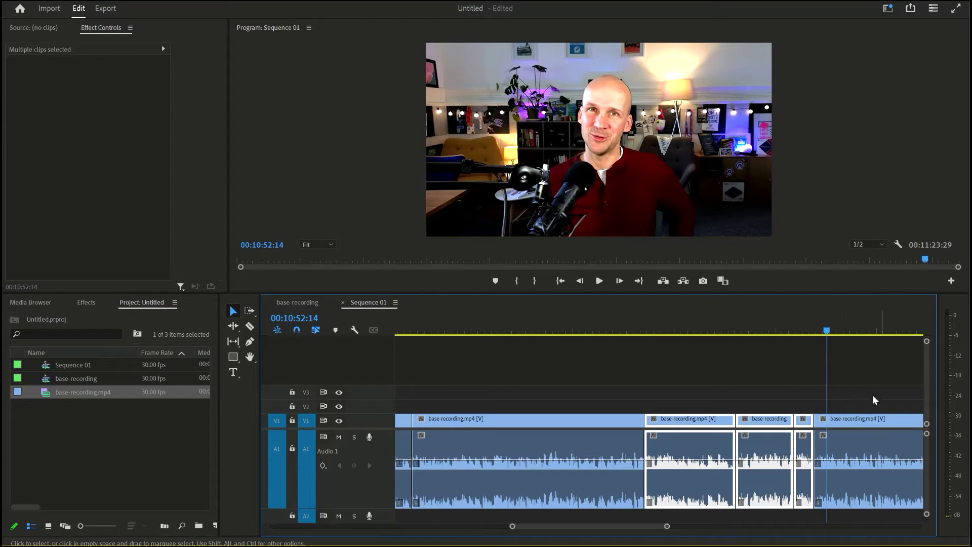
Step: Ripple Delete the three middle bad-take clips from the timeline
click(853, 421)
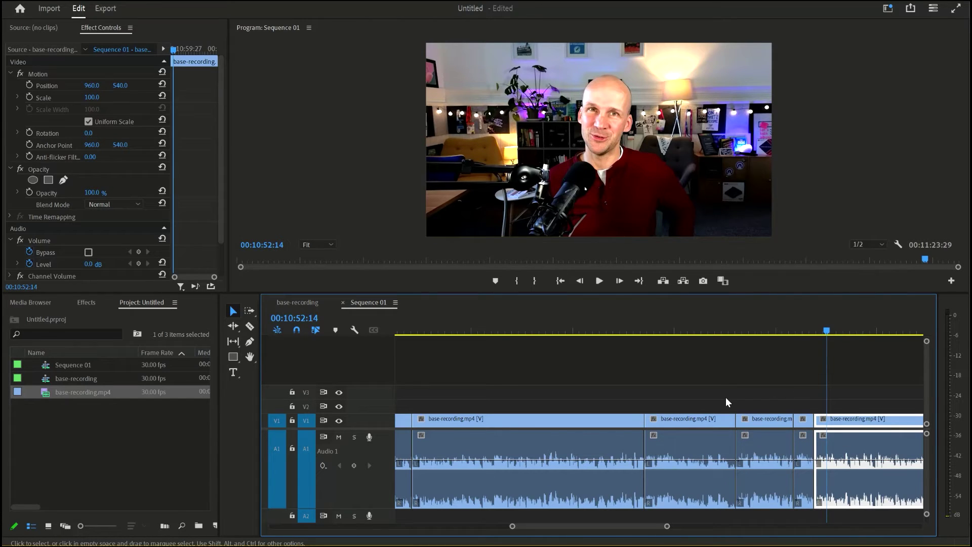
drag(711, 402, 804, 435)
right_click(721, 424)
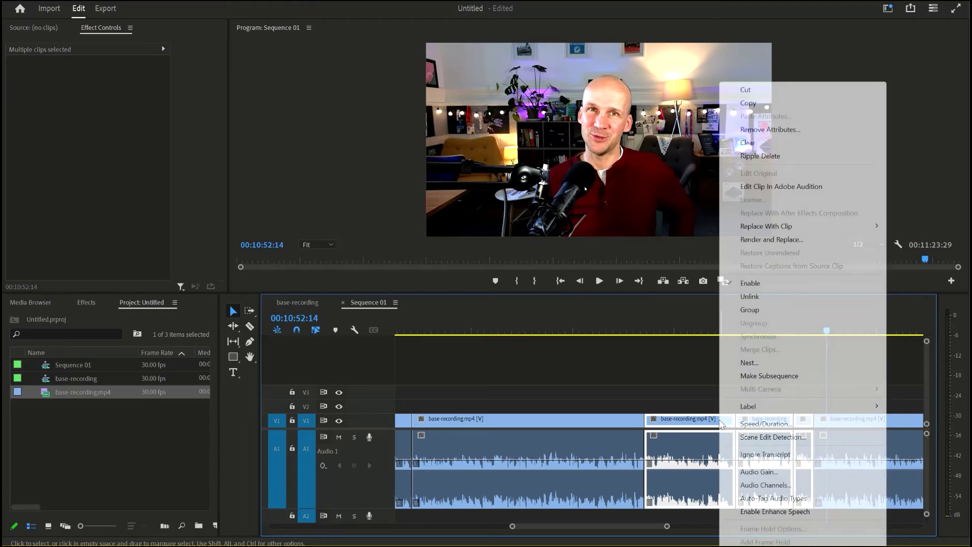
click(769, 159)
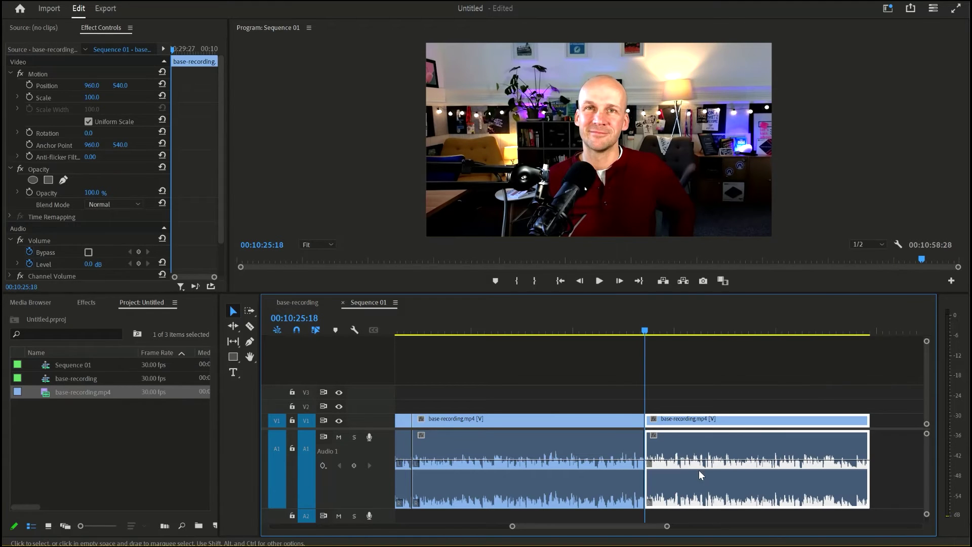
Step: Play back across the new cut at 00:10:26:20 to check the result
drag(644, 332, 636, 336)
key(space)
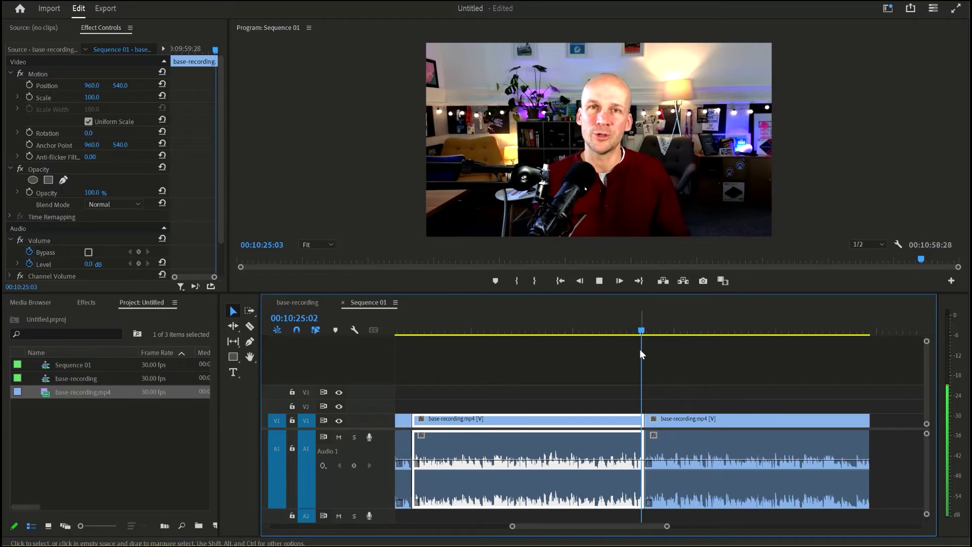
key(space)
click(664, 423)
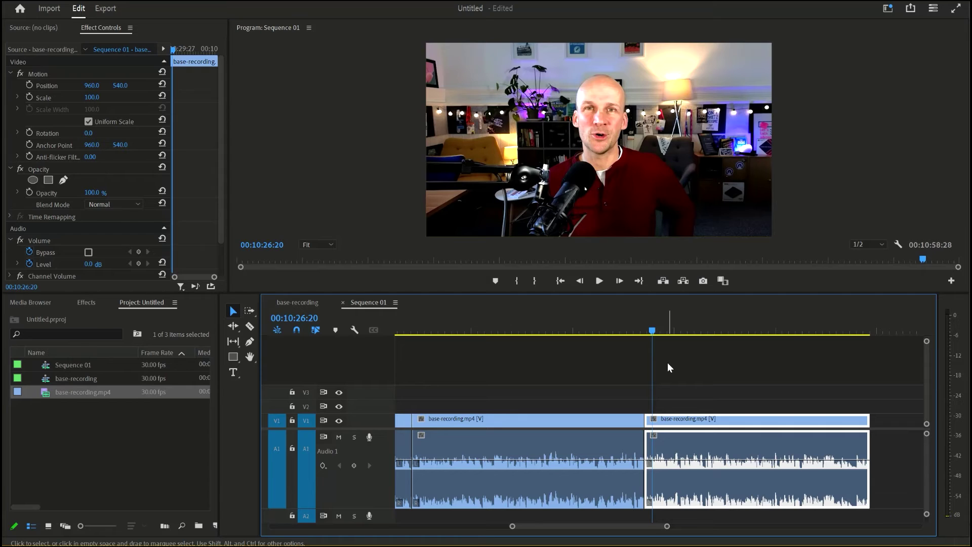
click(642, 334)
click(646, 332)
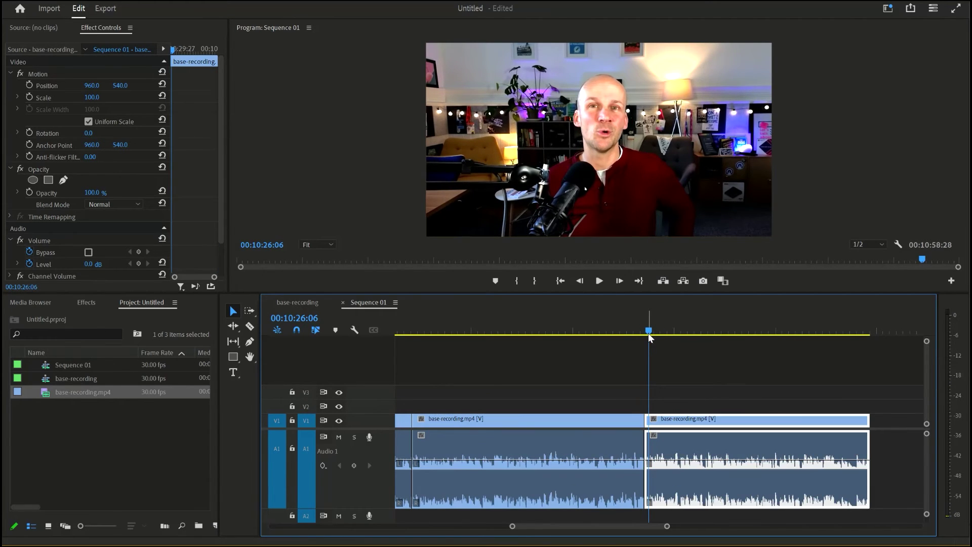
drag(643, 331, 592, 358)
key(space)
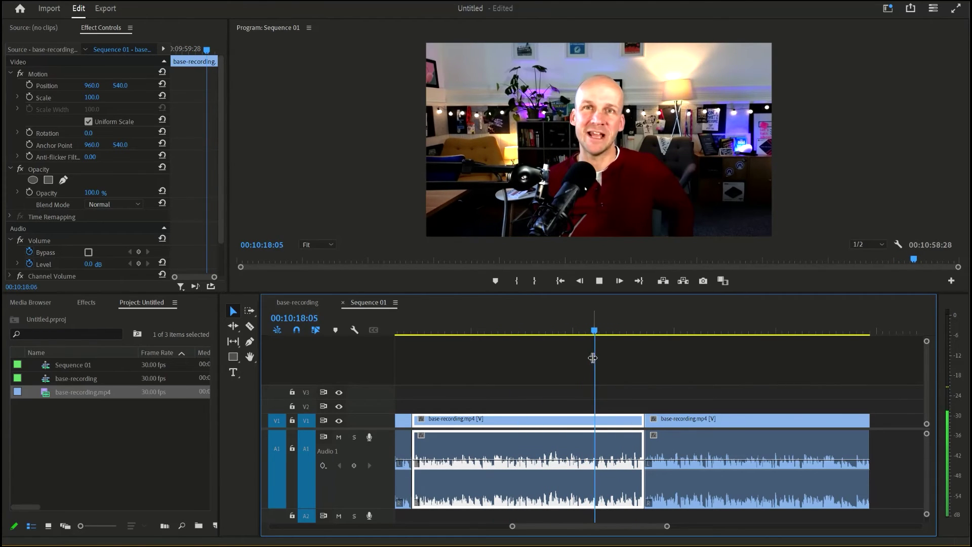
key(space)
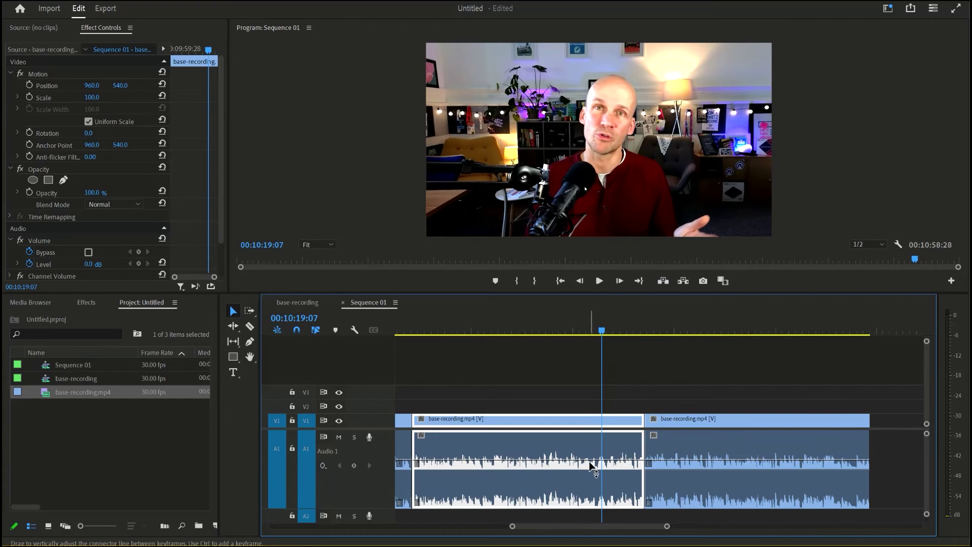